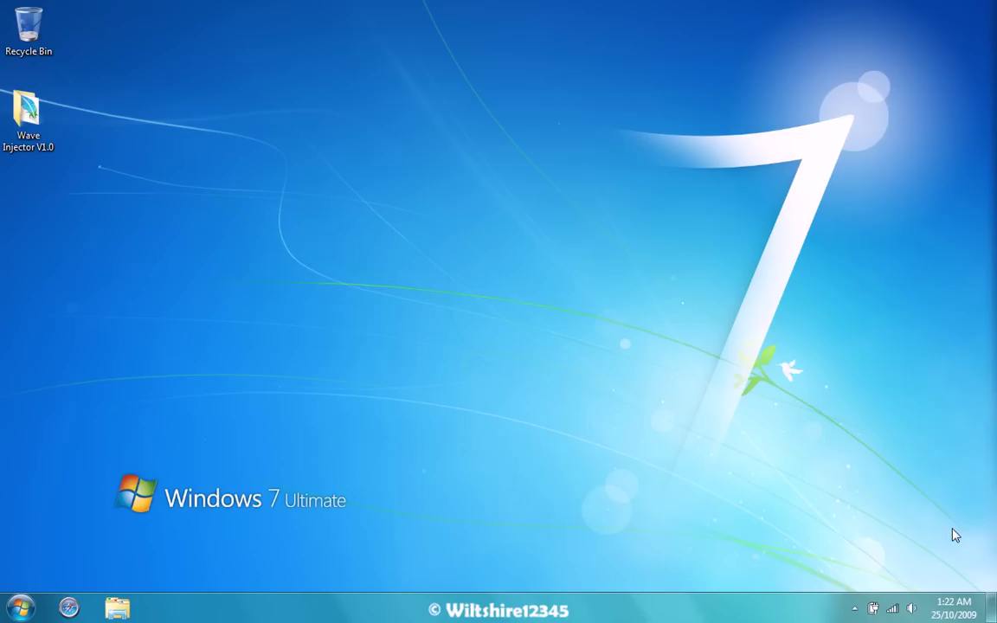
# - Open the Pictures library and view the windows7_safe_mode image
pyautogui.press('super')
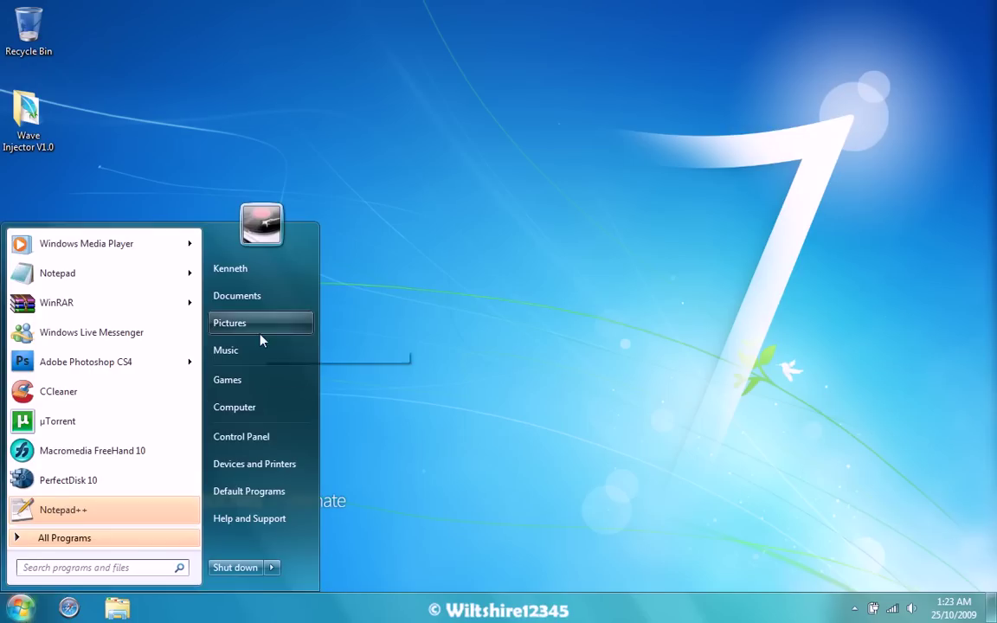
pyautogui.click(274, 327)
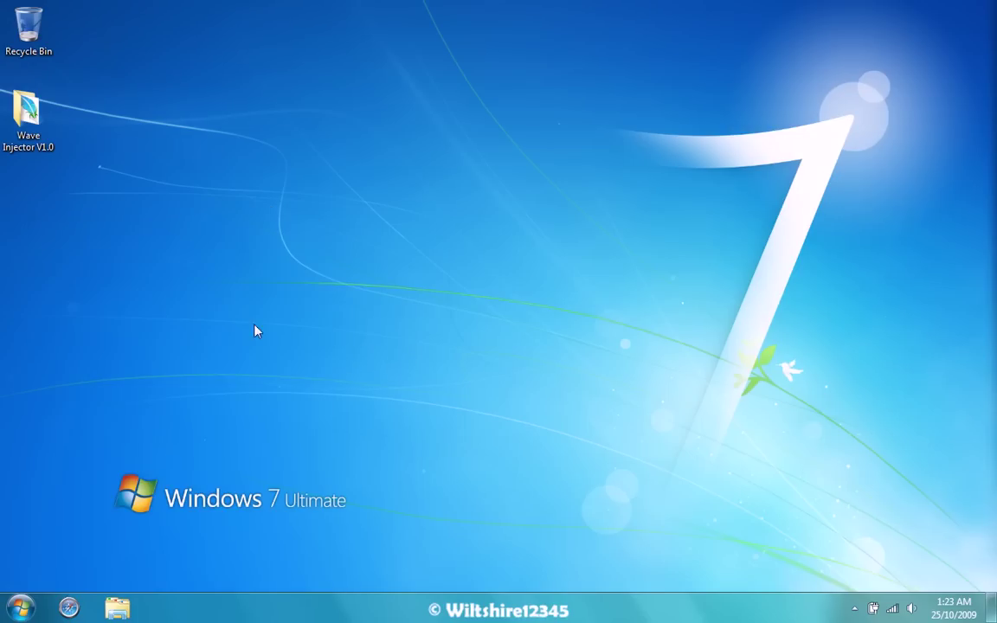
pyautogui.doubleClick(251, 226)
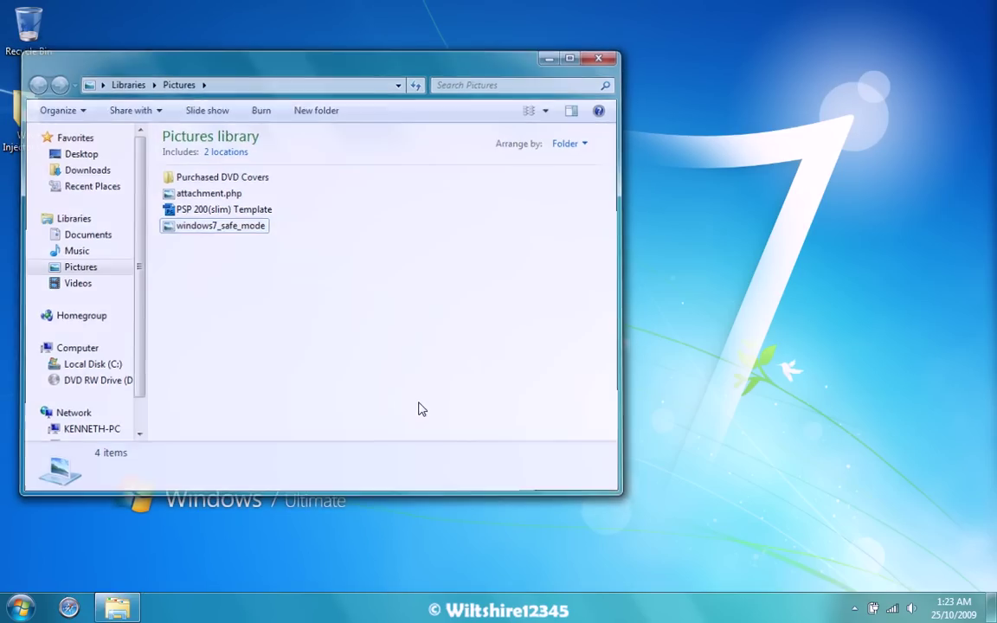
# - Search the computer for remotejoy and open the RemoteJoy Lite folder
pyautogui.click(44, 607)
pyautogui.write('remotejoy')
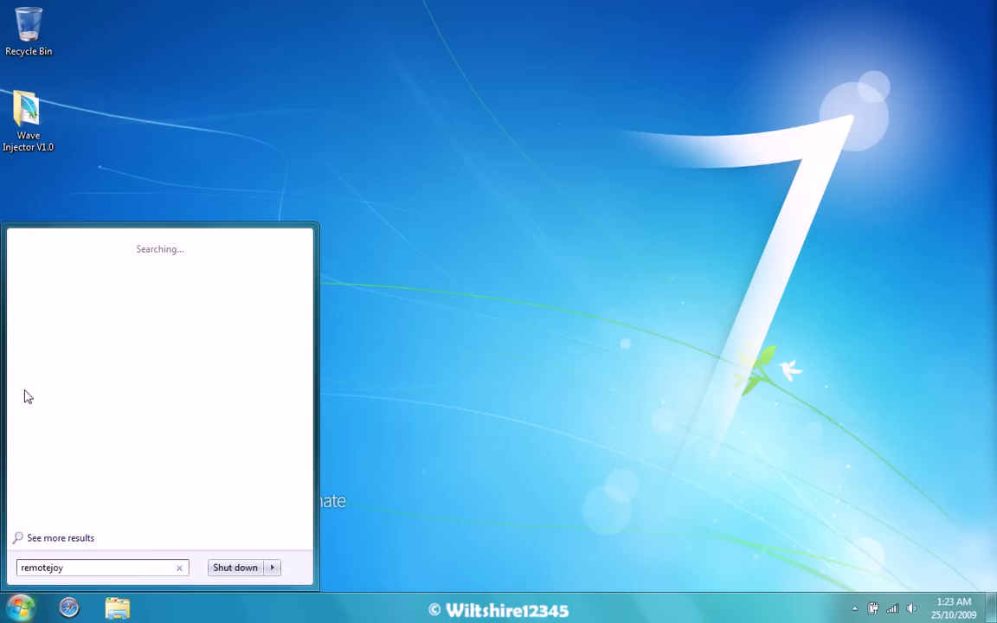
pyautogui.click(38, 319)
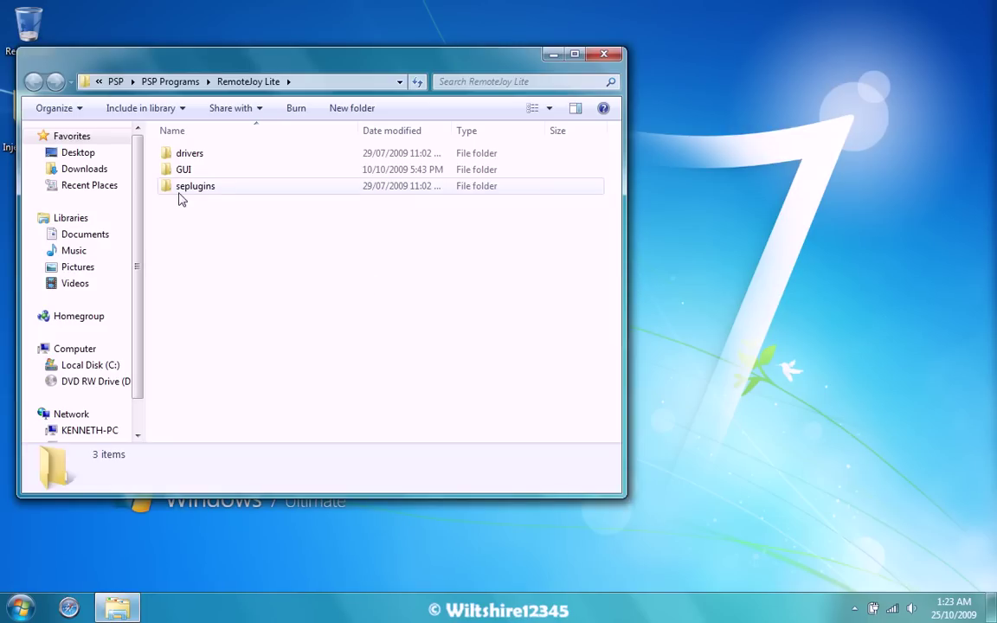
# - Examine the plugin files in the seplugins folder, return to the RemoteJoy Lite folder and close it
pyautogui.doubleClick(181, 192)
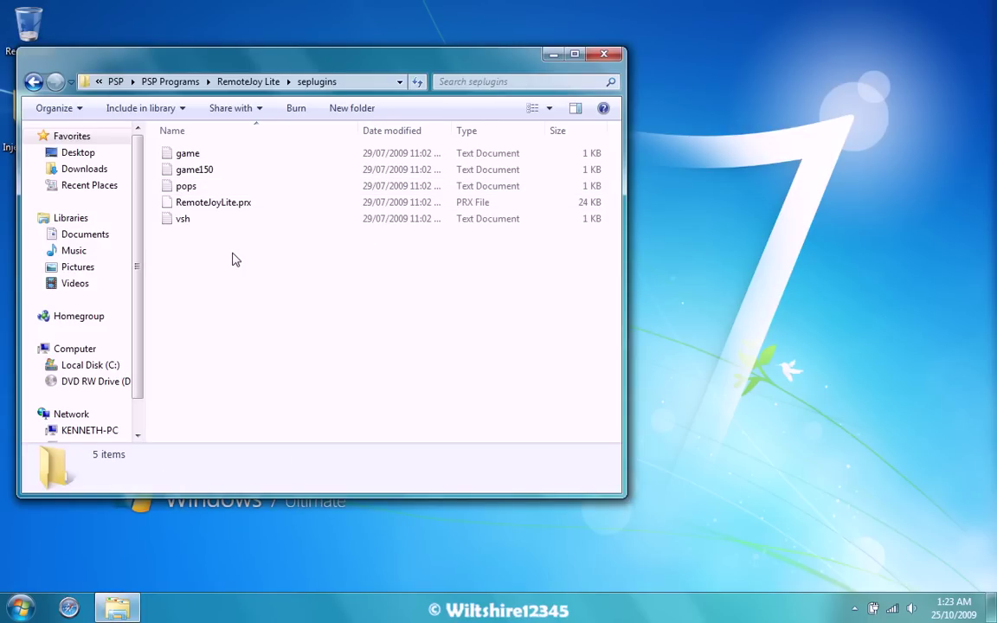
pyautogui.moveTo(234, 246); pyautogui.dragTo(176, 156)
pyautogui.click(223, 304)
pyautogui.press('BackSpace')
pyautogui.click(205, 231)
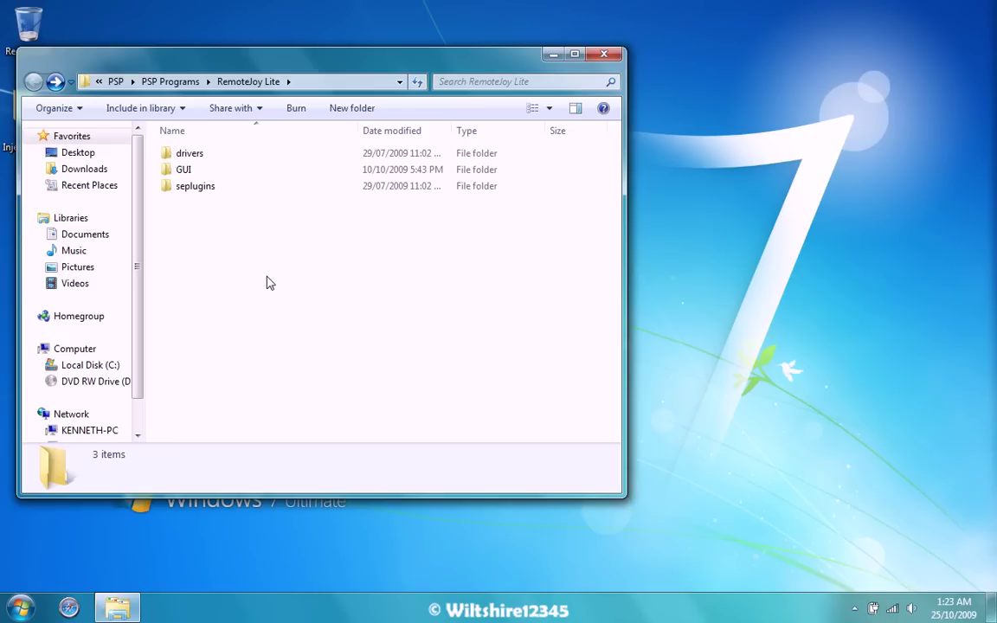
pyautogui.hotkey('alt', 'F4')
# - Search for "device man" and open Device Manager
pyautogui.click(19, 608)
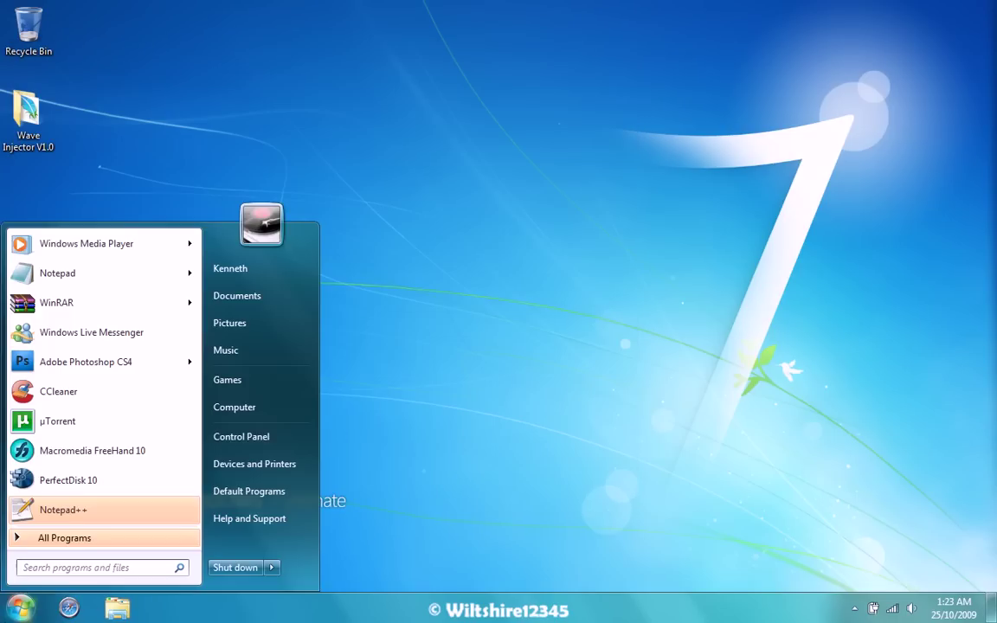
pyautogui.write('device man')
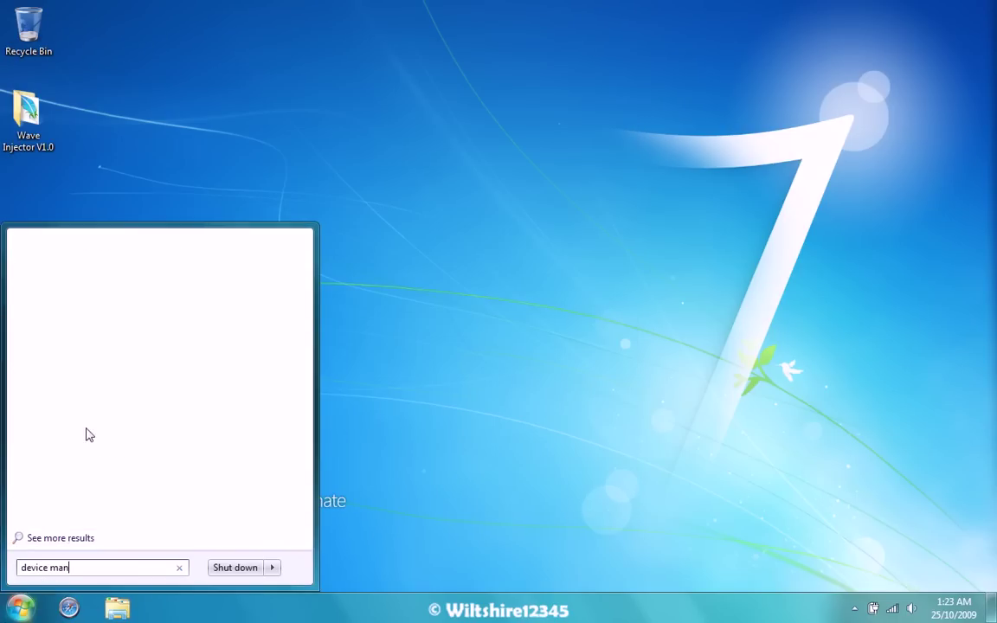
pyautogui.click(80, 269)
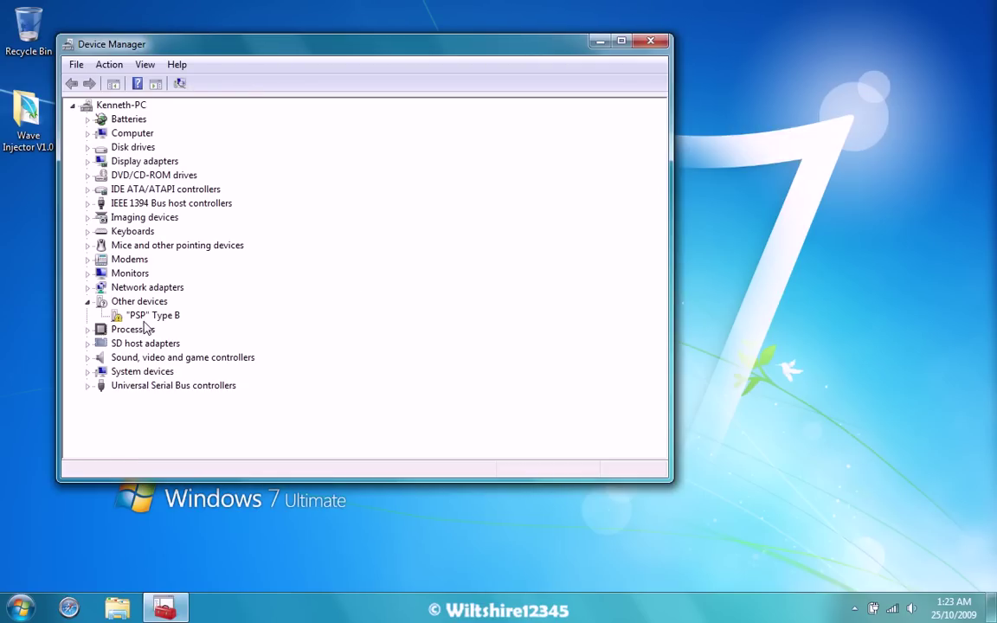
# - Start a driver update for the "PSP" Type B device, choosing to browse the computer for driver software
pyautogui.click(145, 322)
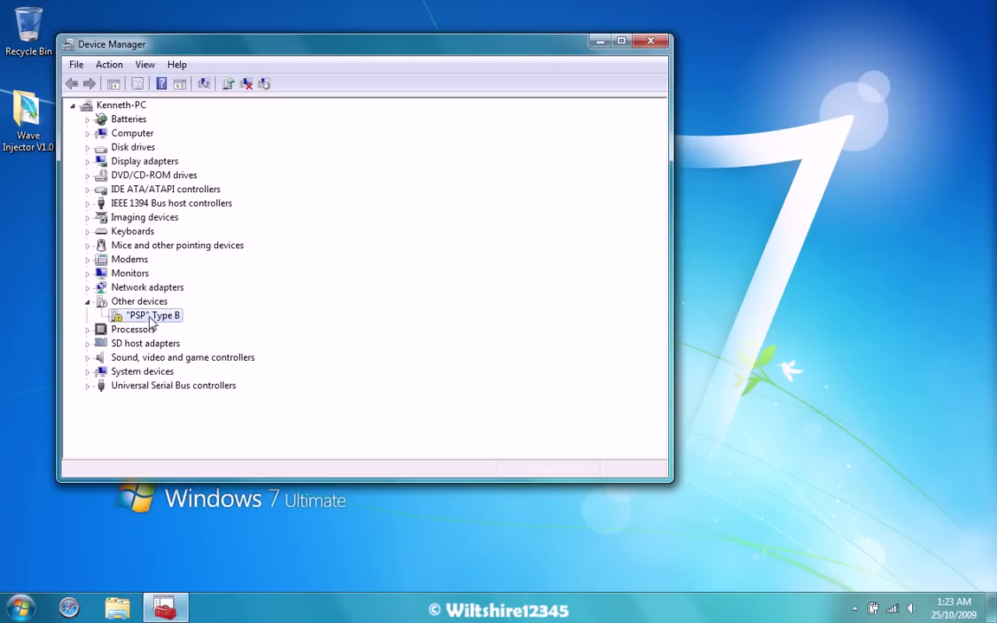
pyautogui.rightClick(148, 318)
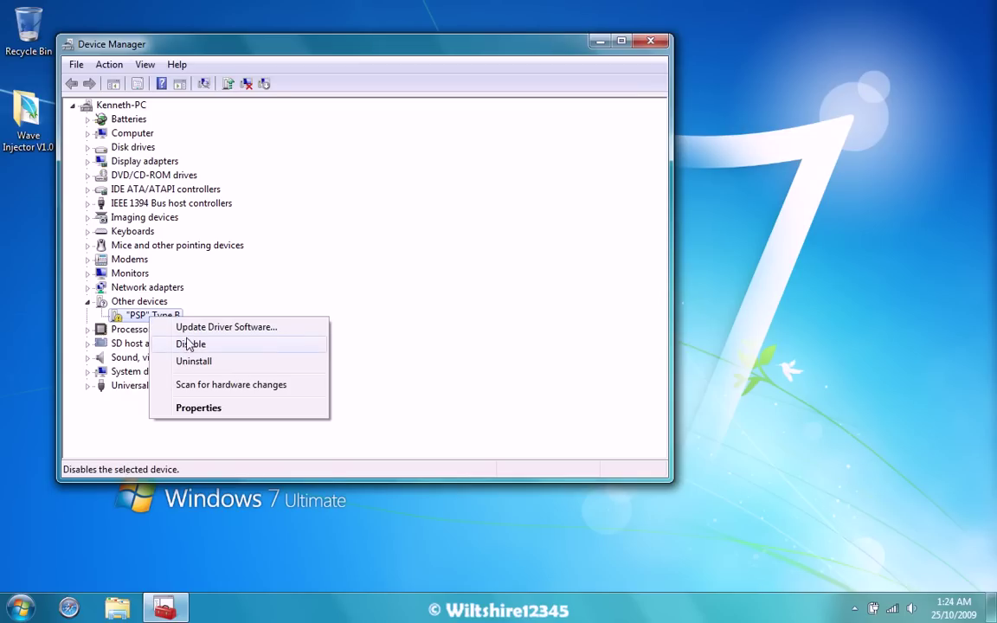
pyautogui.click(194, 334)
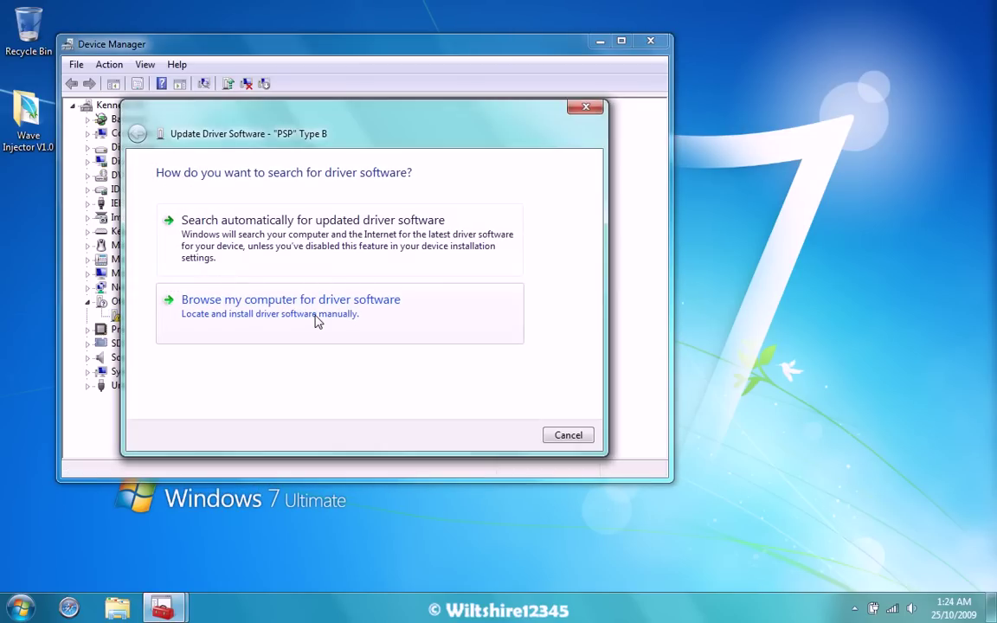
pyautogui.click(316, 320)
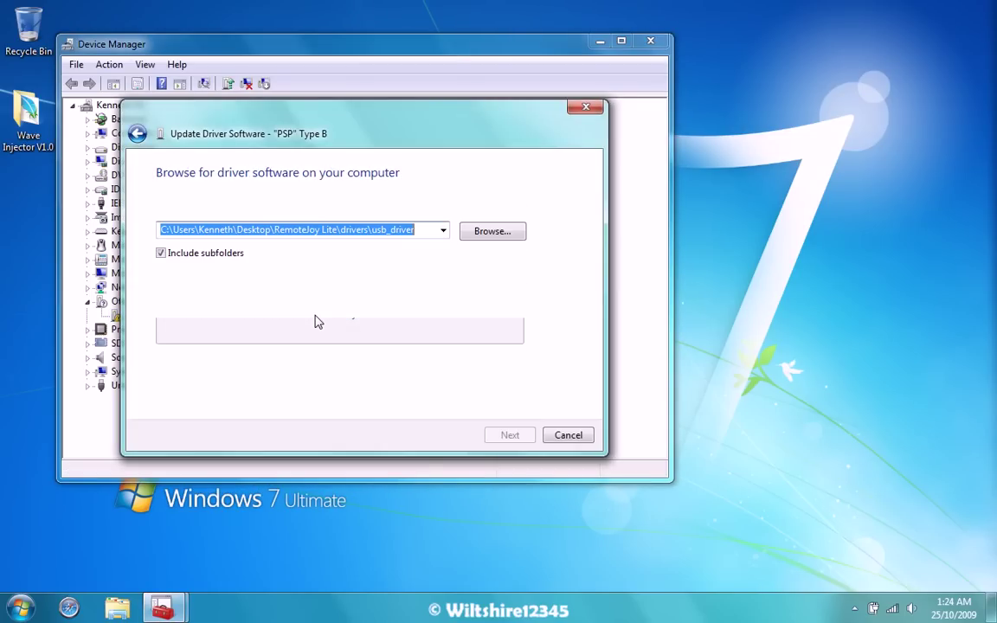
# - Browse for the driver location and expand the PSP folder inside My Documents
pyautogui.click(494, 235)
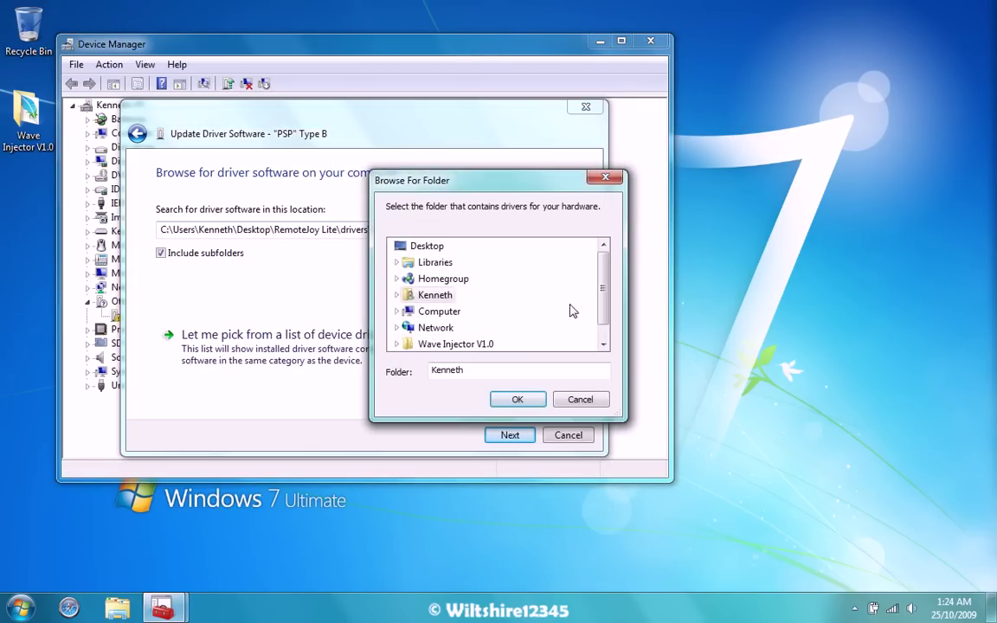
pyautogui.click(581, 399)
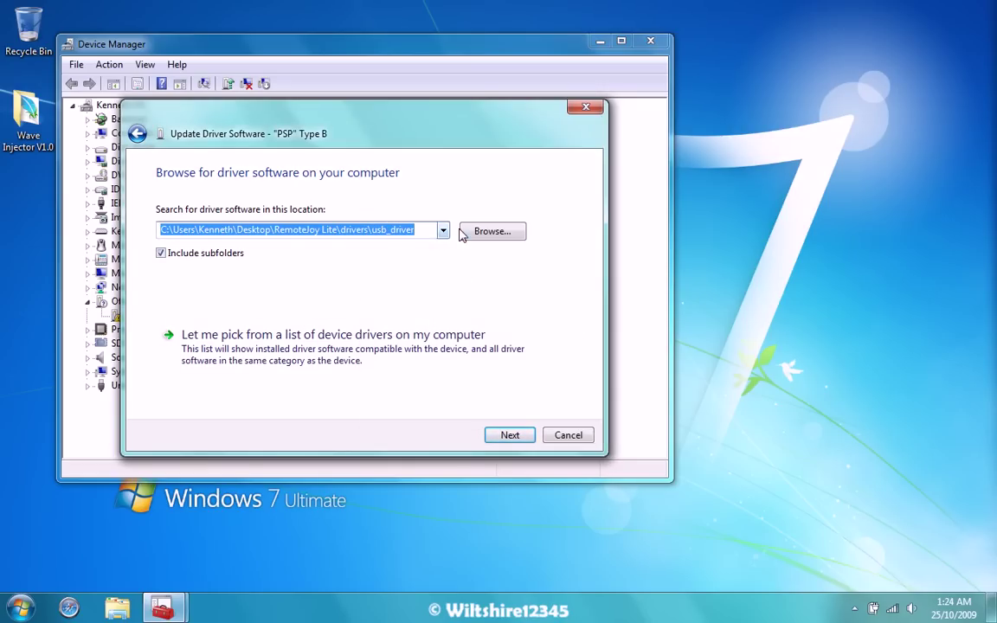
pyautogui.click(507, 231)
pyautogui.moveTo(600, 285)
pyautogui.mouseDown()
pyautogui.moveTo(601, 307)
pyautogui.moveTo(603, 260)
pyautogui.moveTo(602, 294)
pyautogui.mouseUp()
pyautogui.click(397, 295)
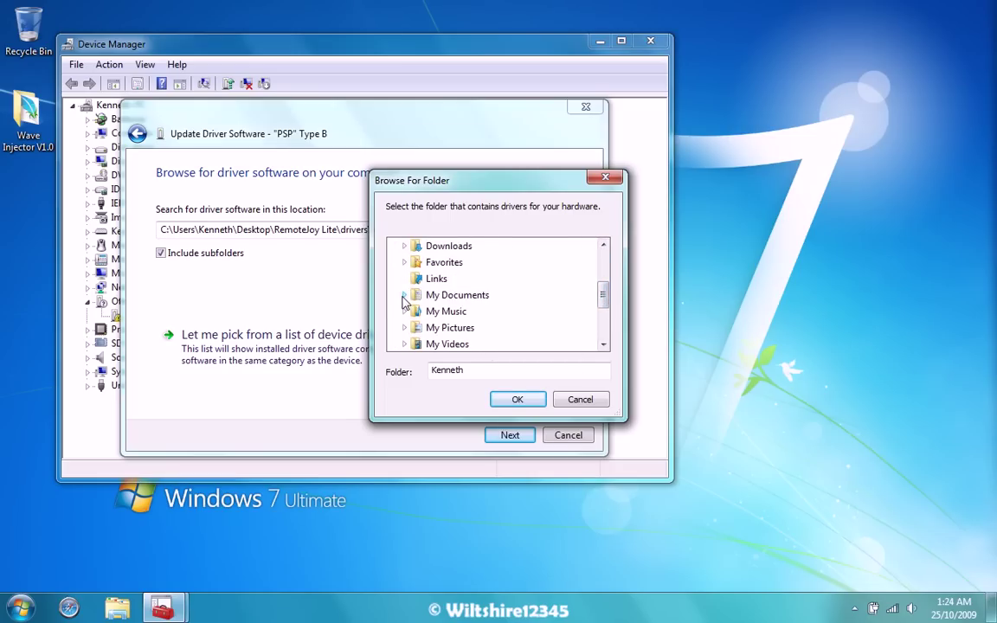
pyautogui.click(403, 294)
pyautogui.click(413, 344)
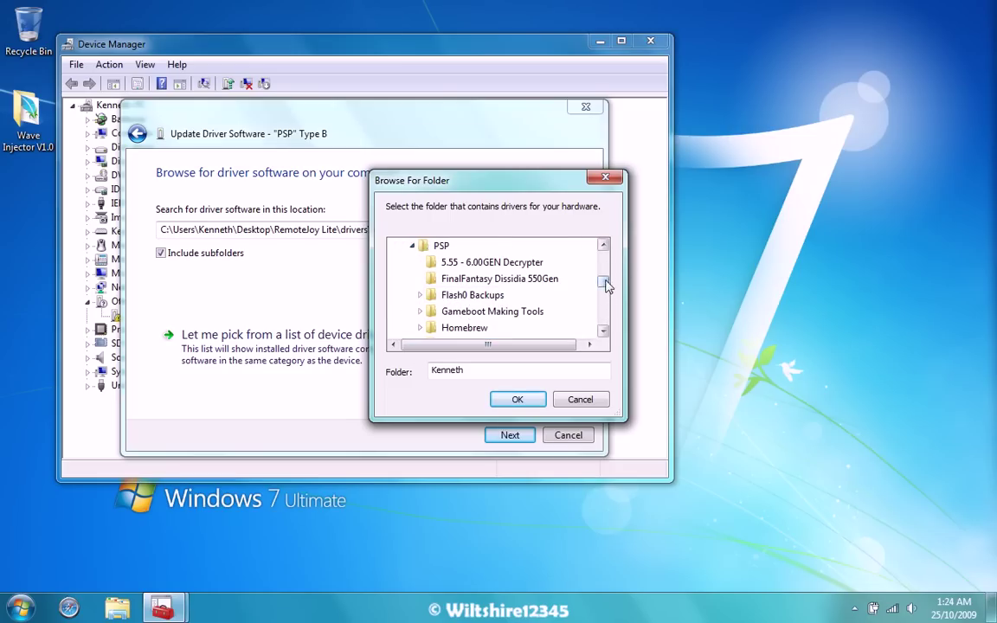
# - Expand PSP Programs, RemoteJoy Lite and its drivers folder to reach the USB driver folders
pyautogui.moveTo(605, 286); pyautogui.dragTo(605, 298)
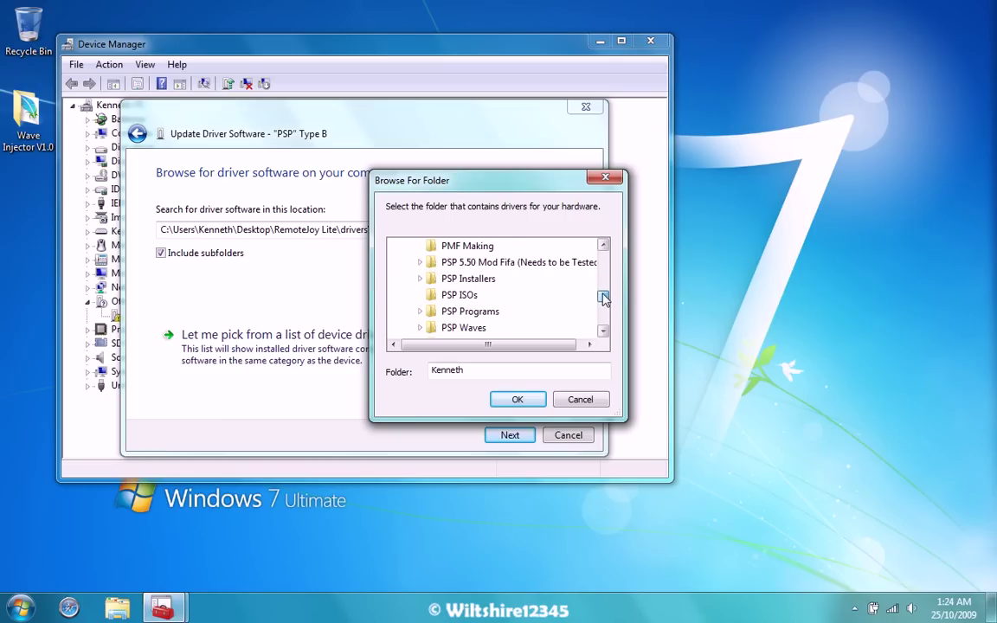
pyautogui.click(420, 311)
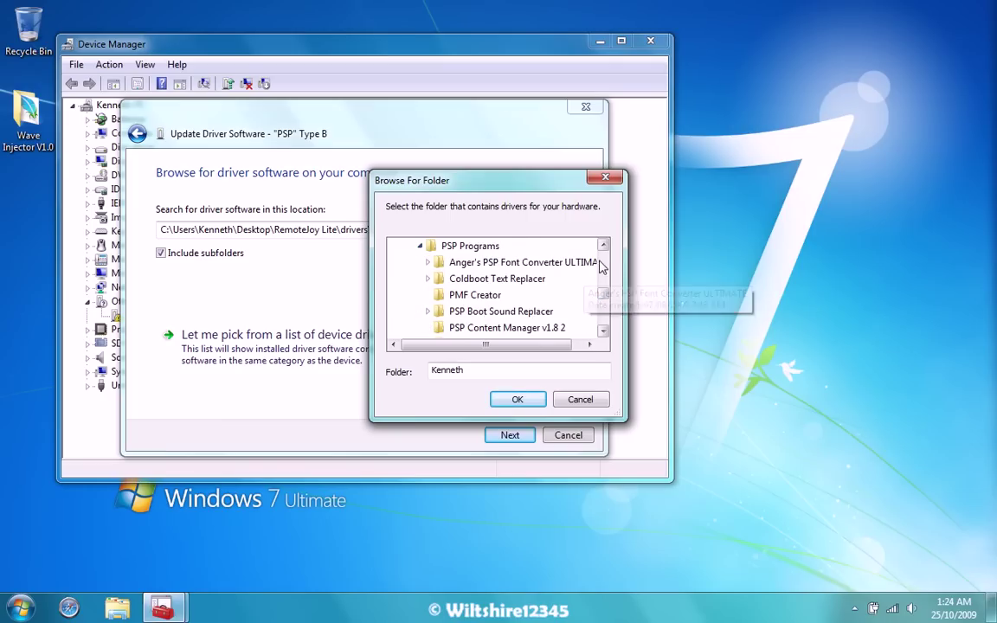
pyautogui.moveTo(604, 295); pyautogui.dragTo(603, 303)
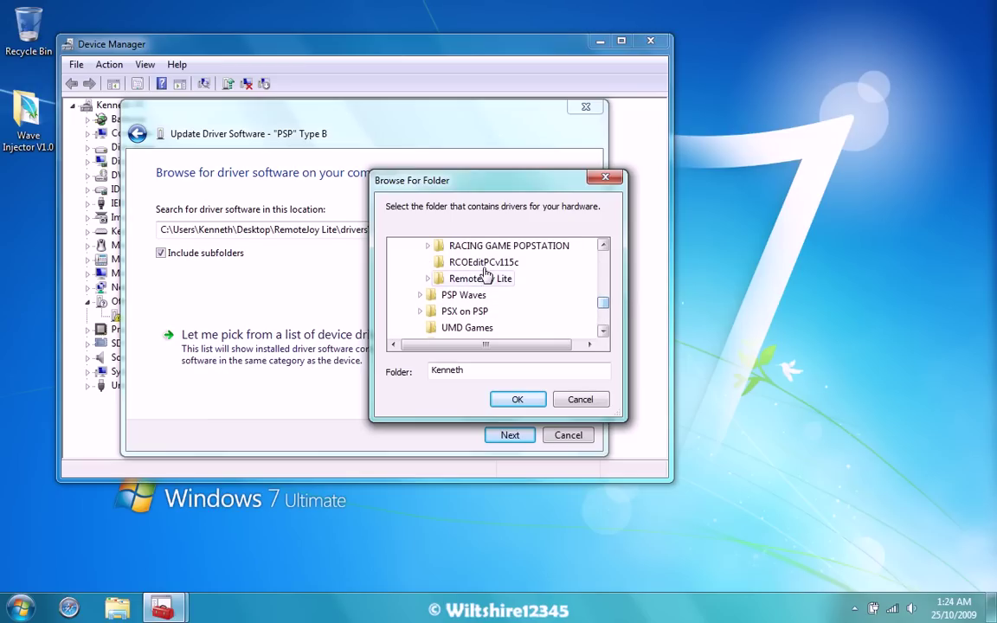
pyautogui.click(428, 278)
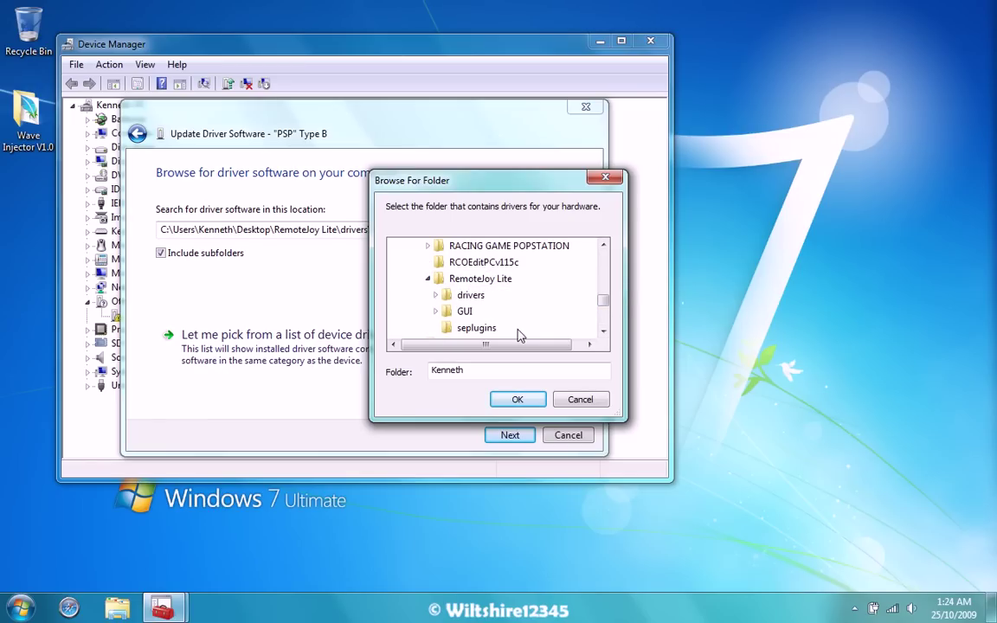
pyautogui.click(436, 295)
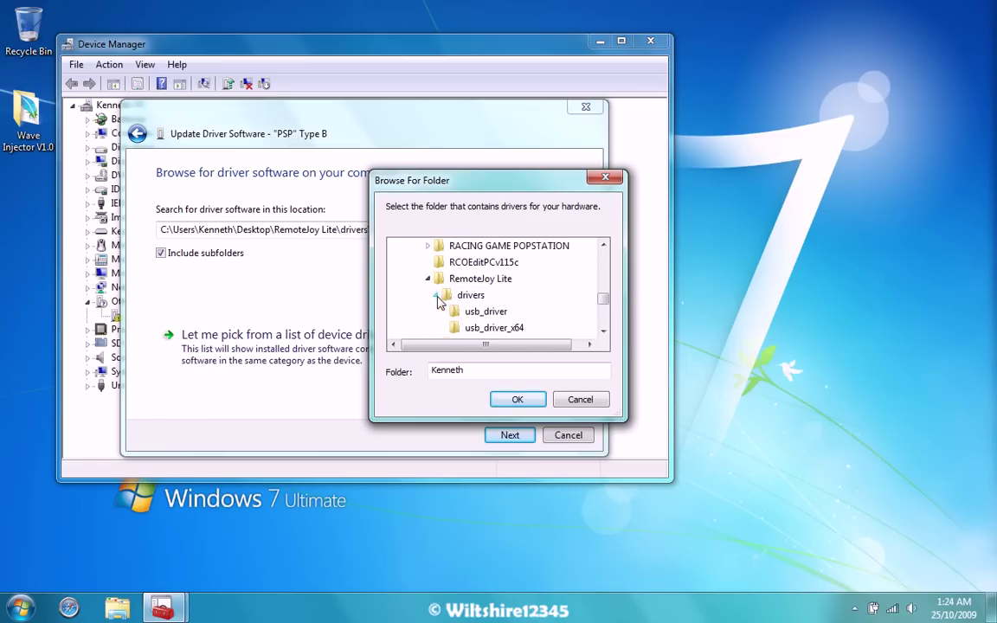
pyautogui.scroll(-2, 547, 277)
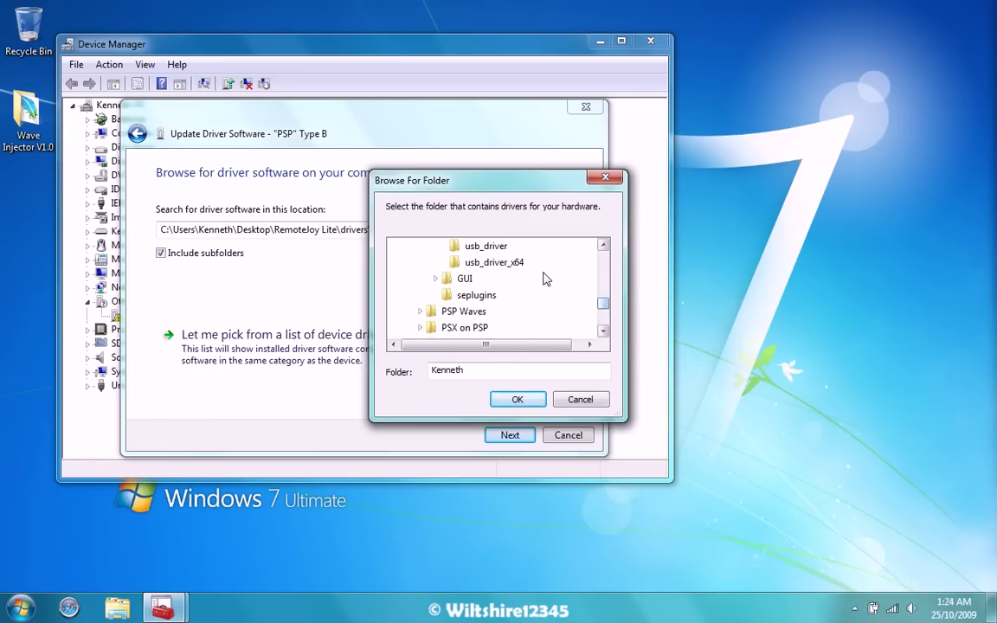
pyautogui.click(604, 245)
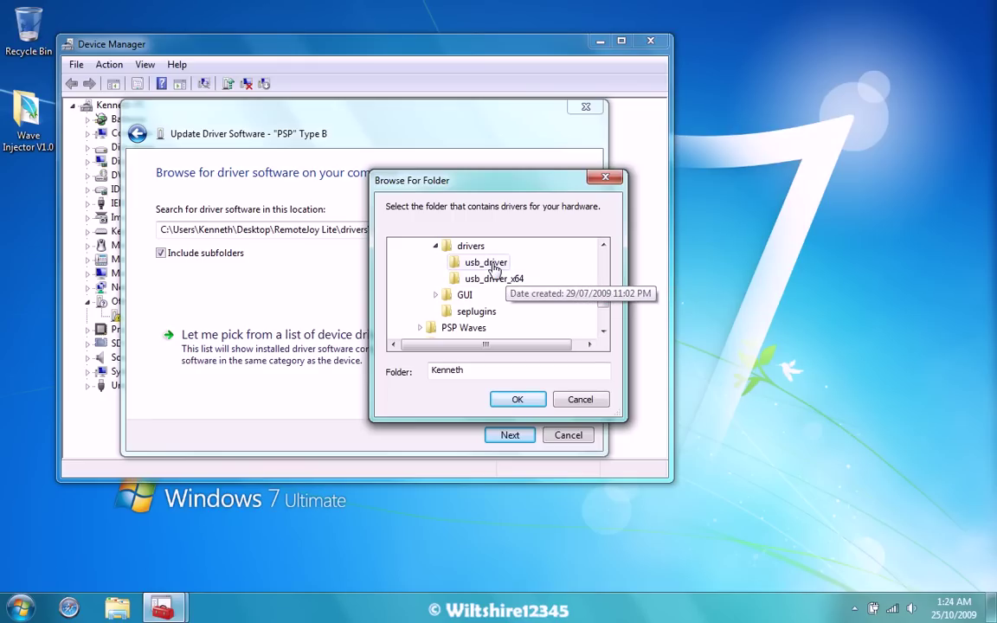
# - Check the computer's system properties to determine which USB driver folder matches the system
pyautogui.click(19, 609)
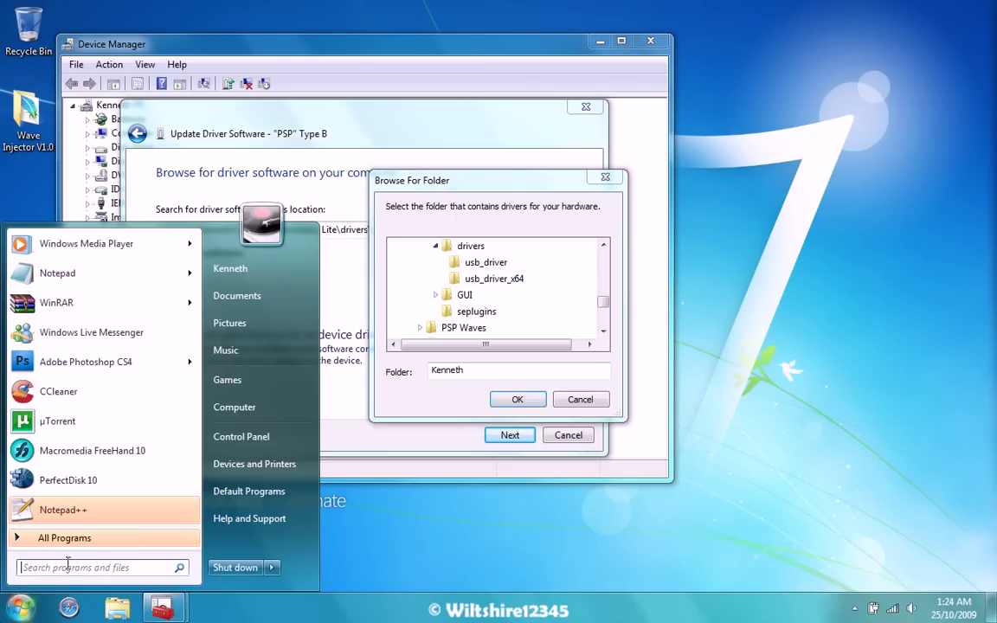
pyautogui.click(251, 414)
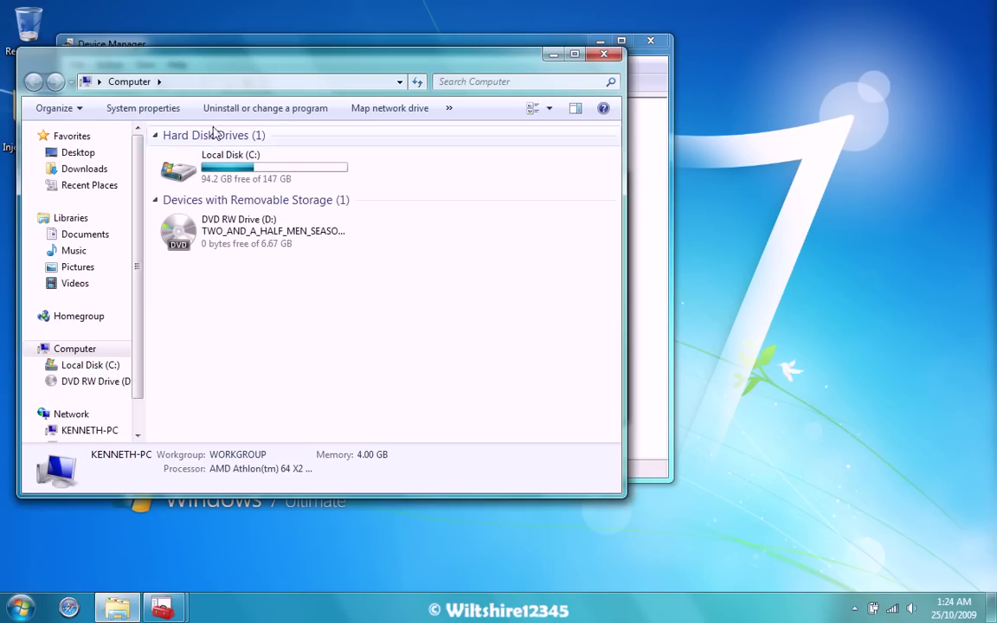
pyautogui.click(135, 107)
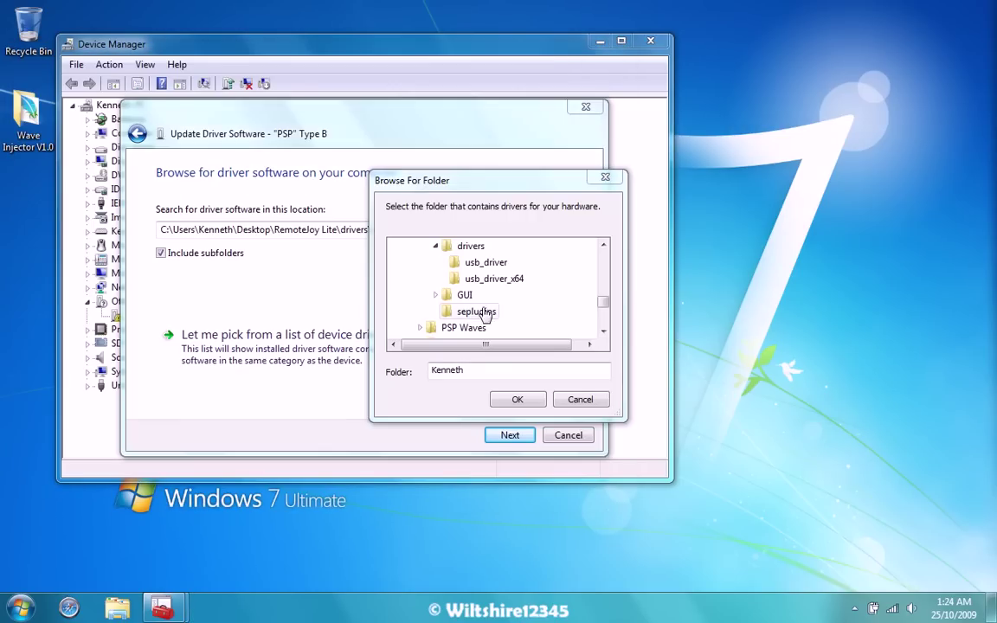
# - Install the PSP Type B driver from the usb_driver folder despite its unverified publisher, then close Device Manager
pyautogui.click(487, 264)
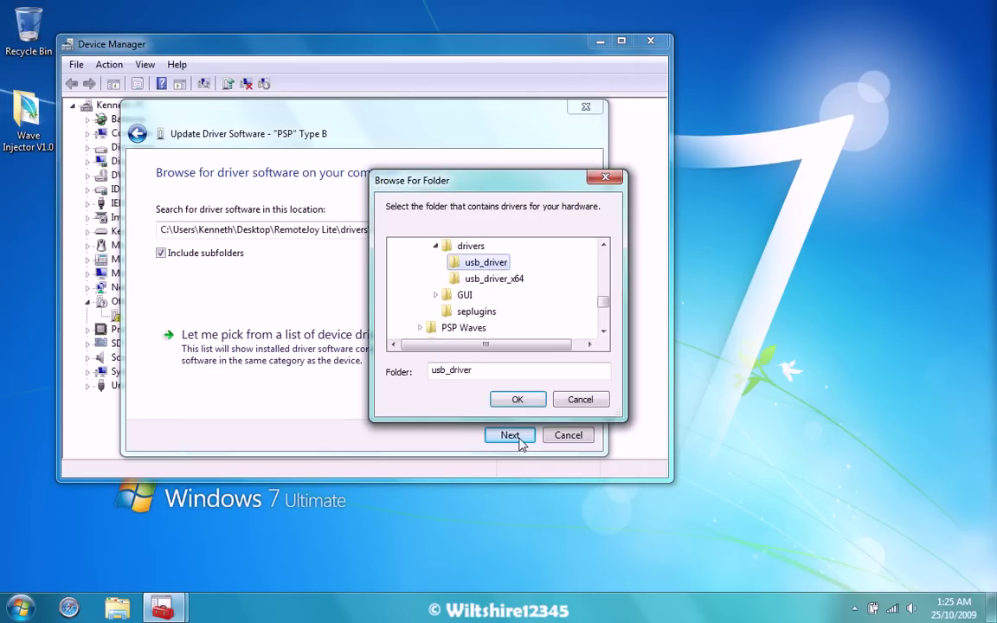
pyautogui.click(518, 398)
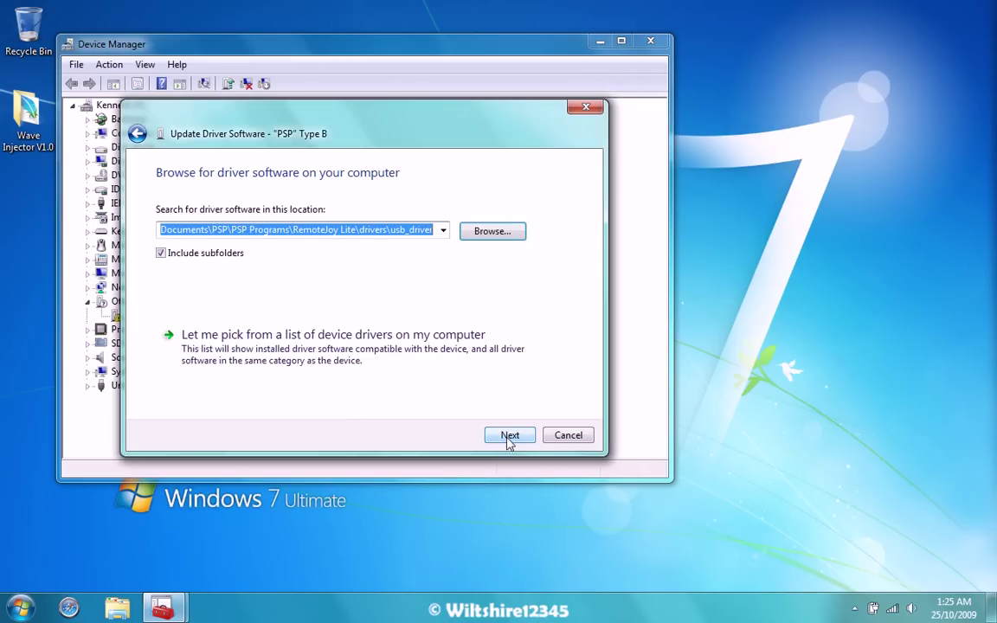
pyautogui.click(509, 438)
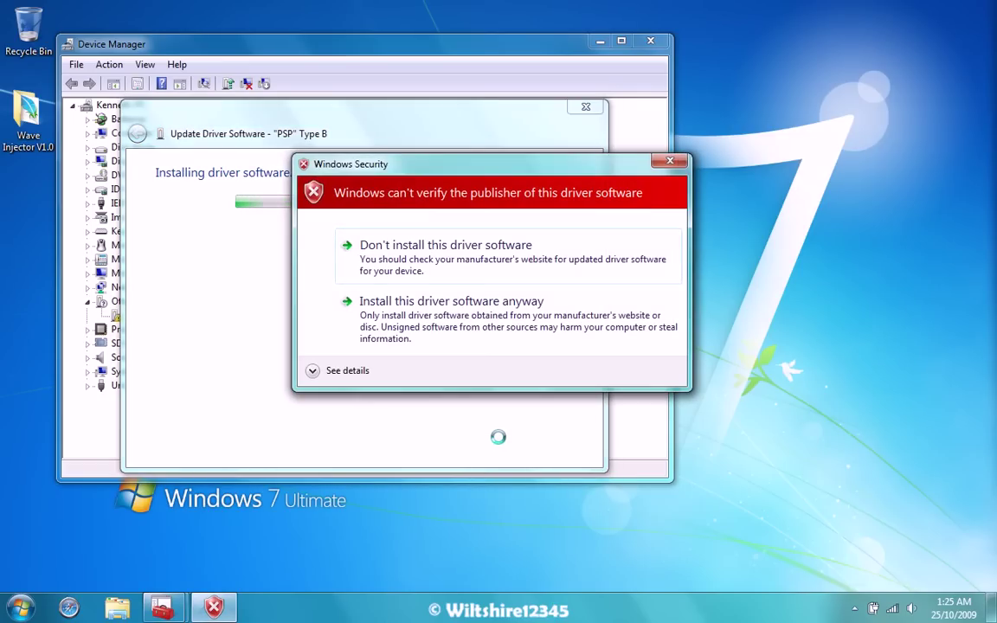
pyautogui.click(407, 305)
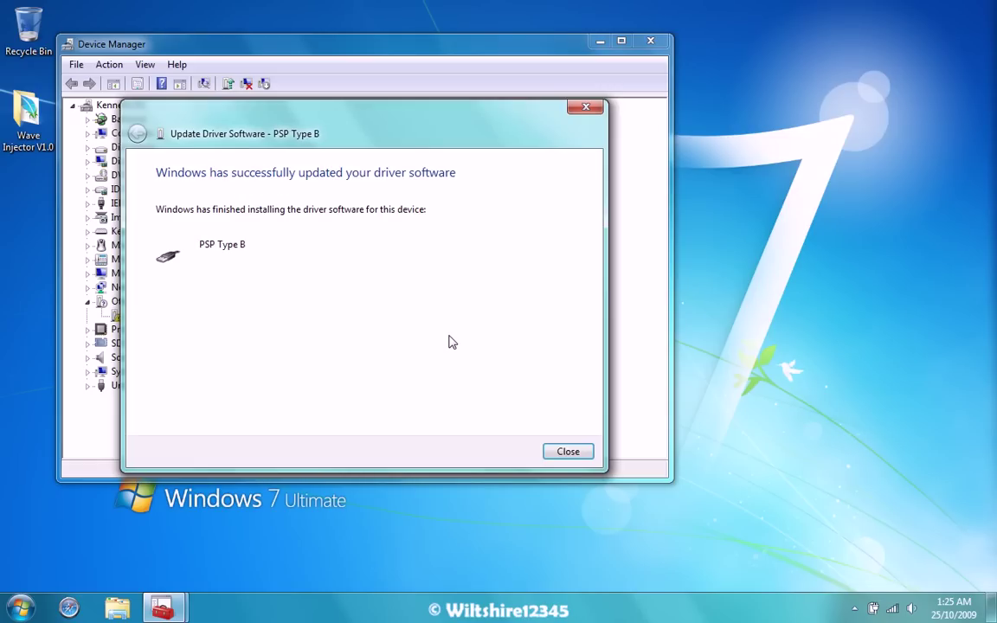
pyautogui.click(568, 451)
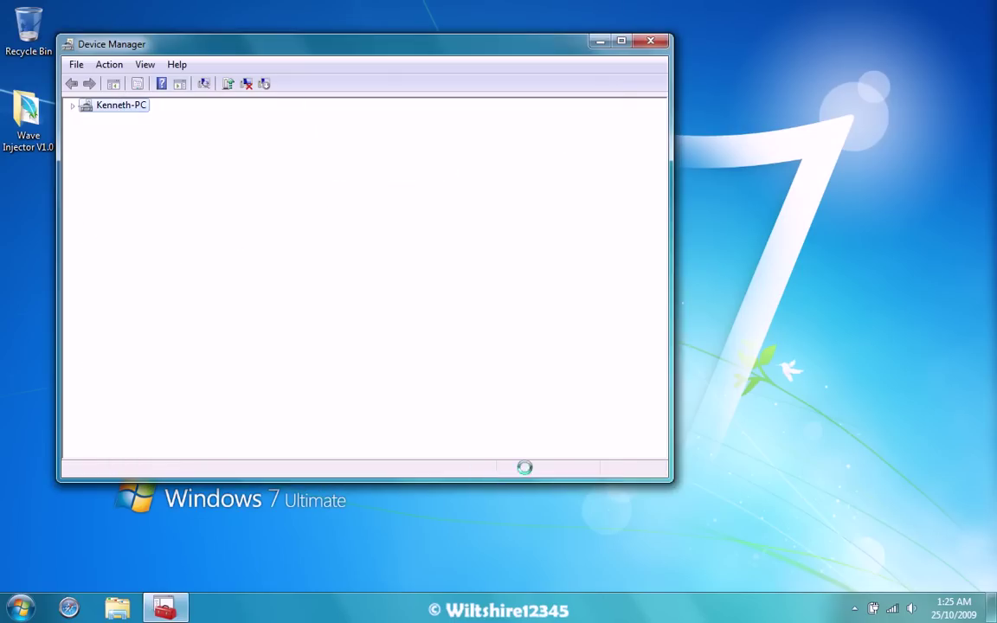
pyautogui.hotkey('alt', 'F4')
# - Find the RemoteJoy Lite folder, launch RemoteJoyLite_en from its GUI subfolder and close the folder window
pyautogui.click(19, 608)
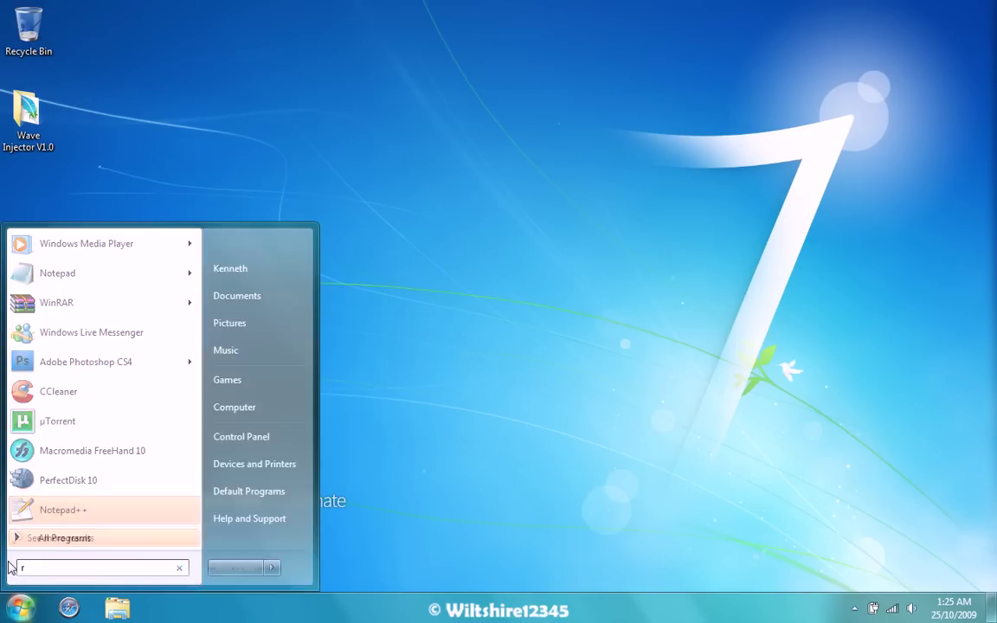
pyautogui.write('remotejoy')
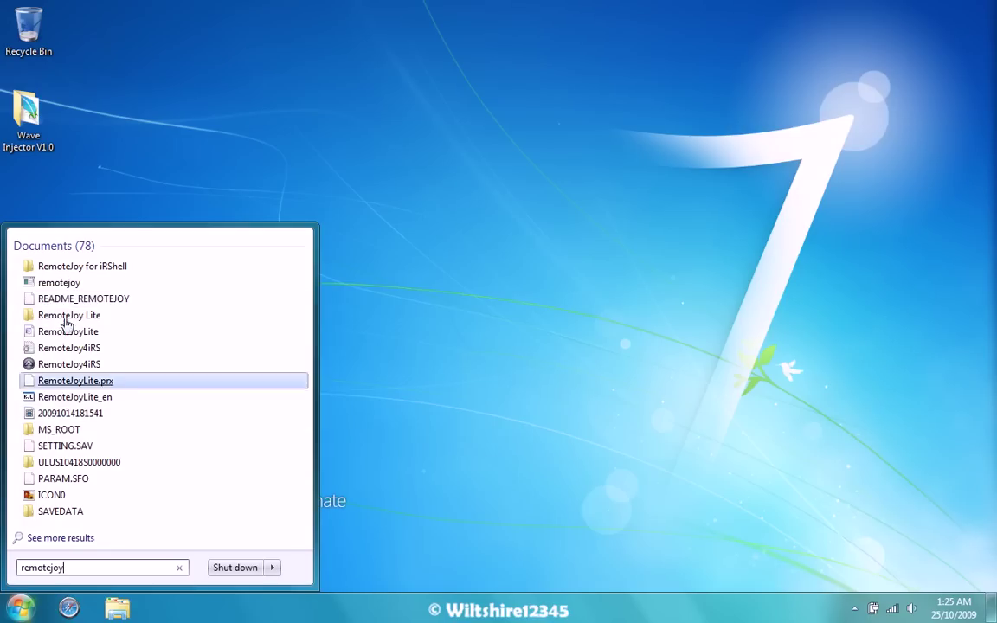
pyautogui.click(68, 315)
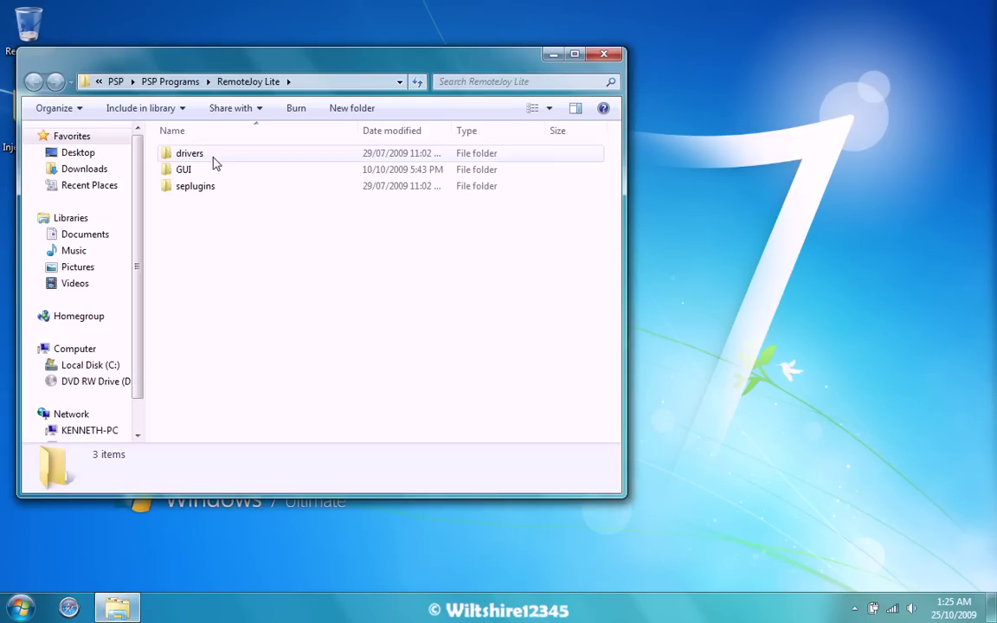
pyautogui.doubleClick(195, 170)
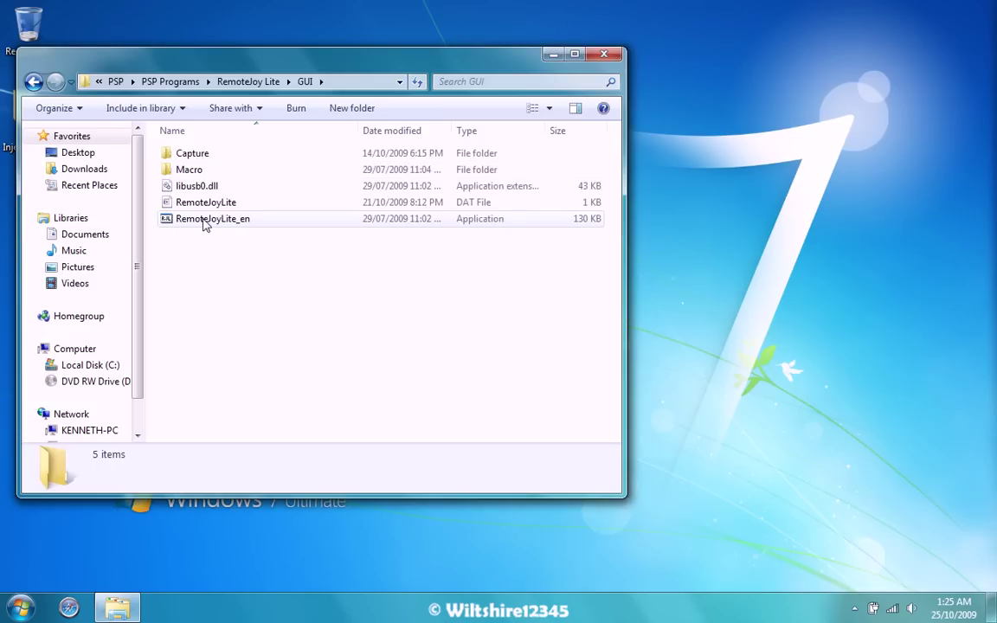
pyautogui.doubleClick(205, 224)
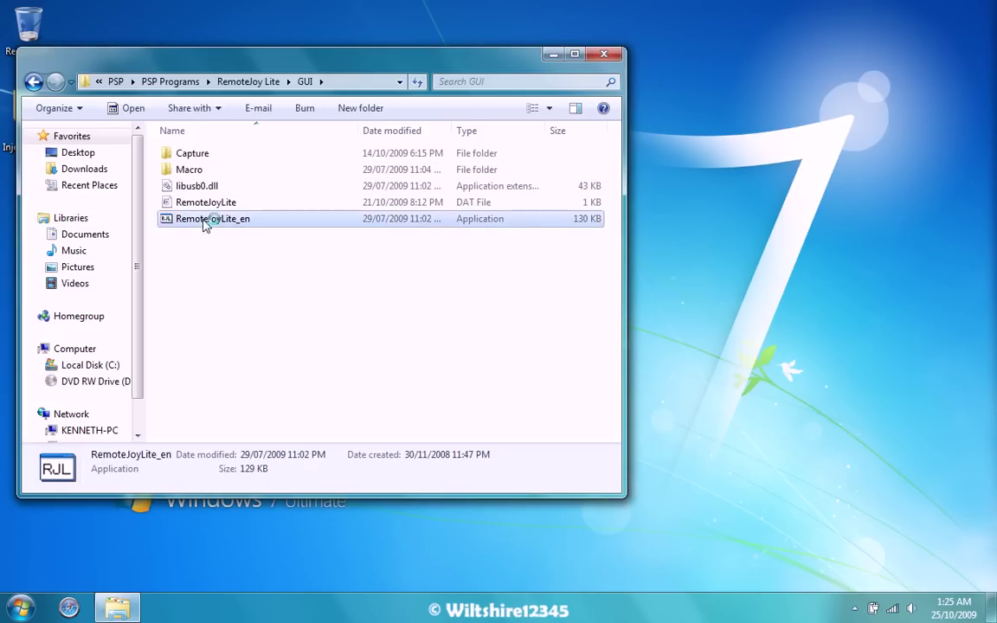
pyautogui.click(605, 55)
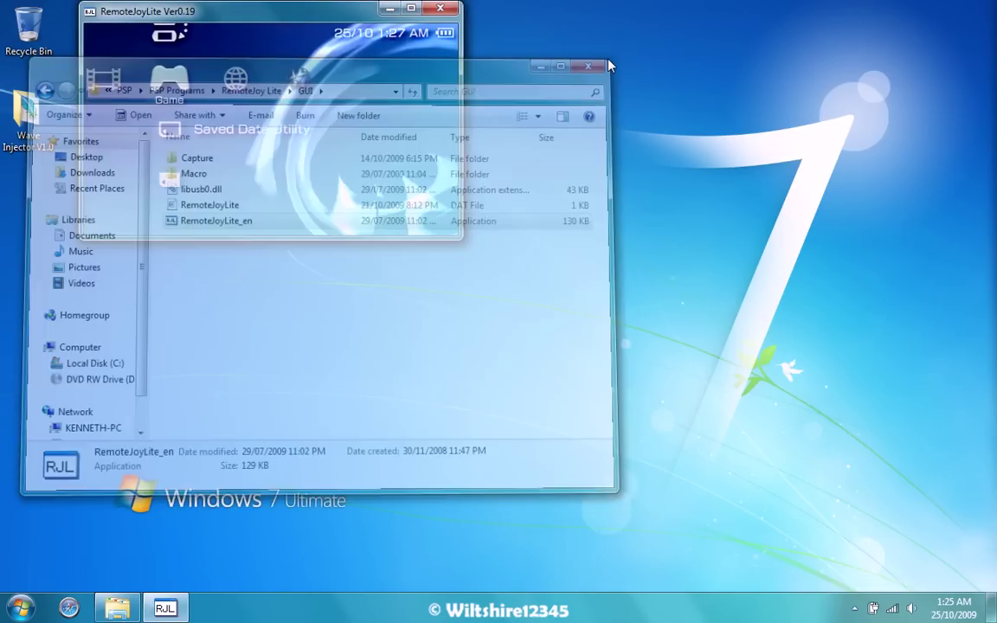